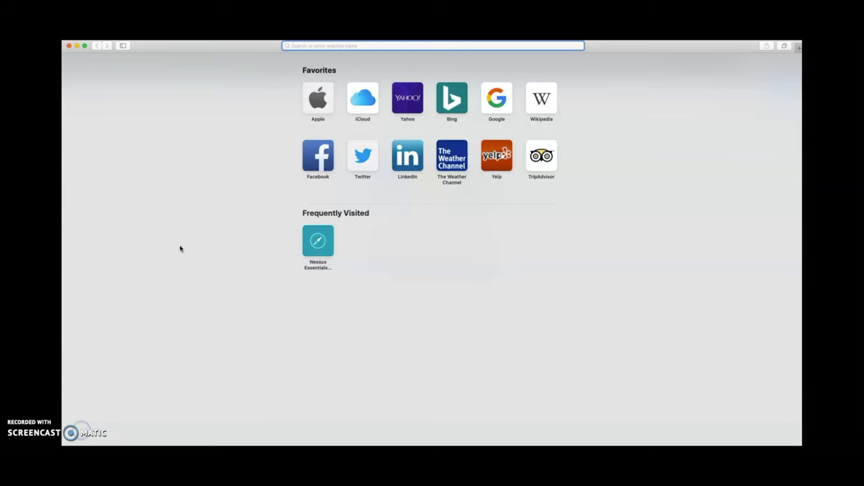
# Load skype.com and choose Sign up under the sign-in options
pyautogui.write('skype.com')
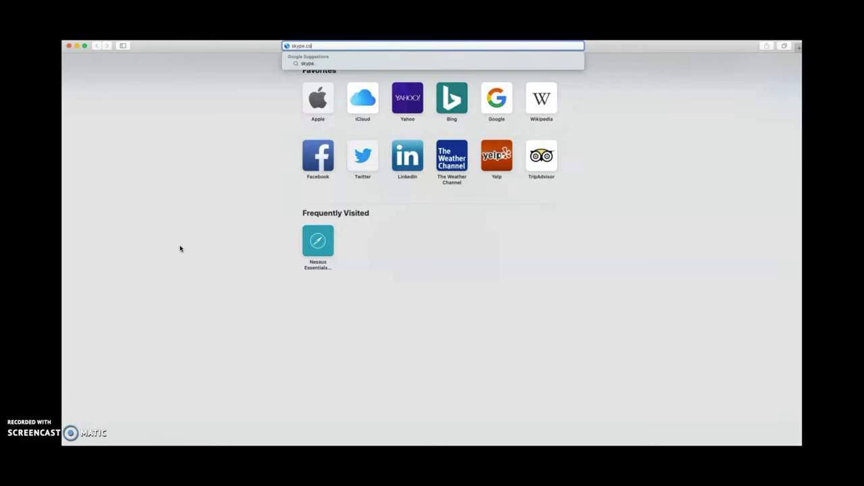
pyautogui.press('Return')
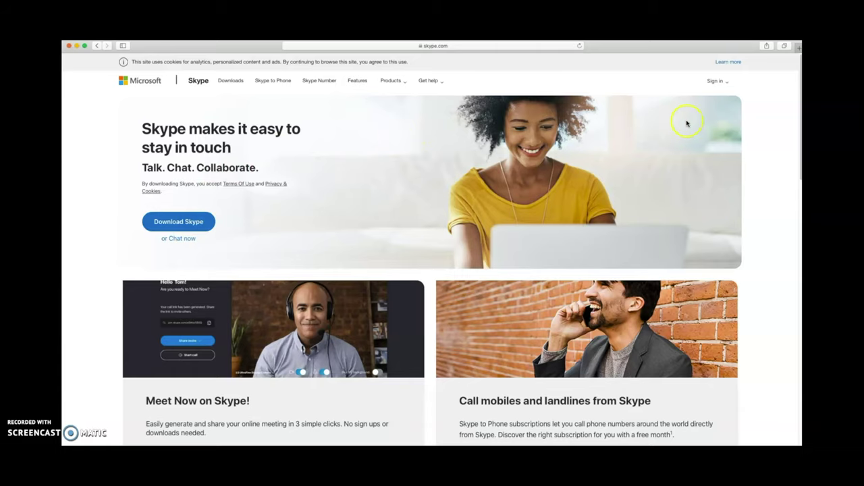
pyautogui.click(728, 84)
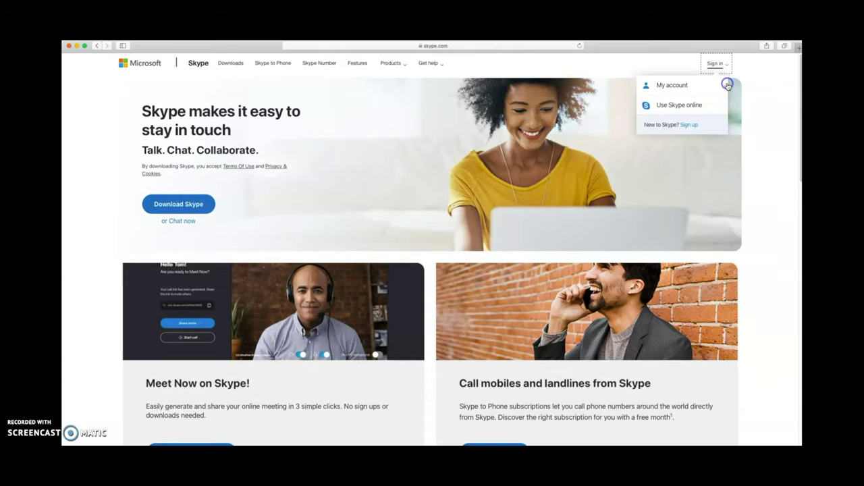
pyautogui.click(690, 125)
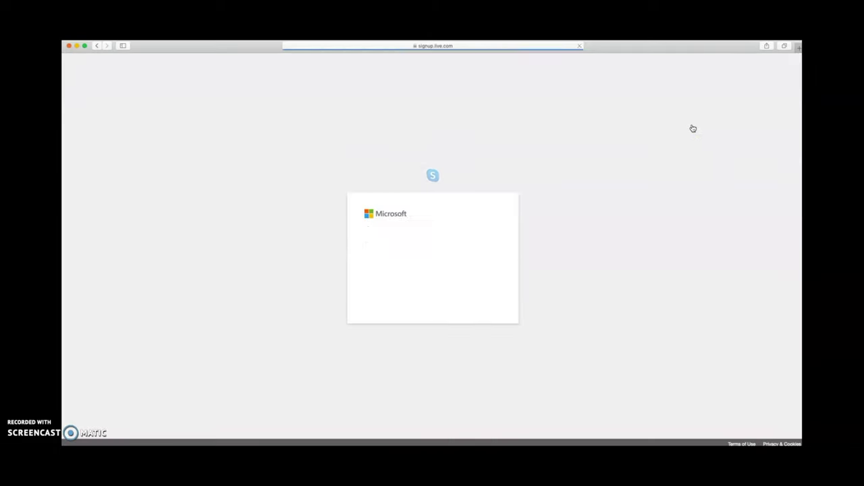
# Register with an email address instead of a phone, and set the account password
pyautogui.click(394, 265)
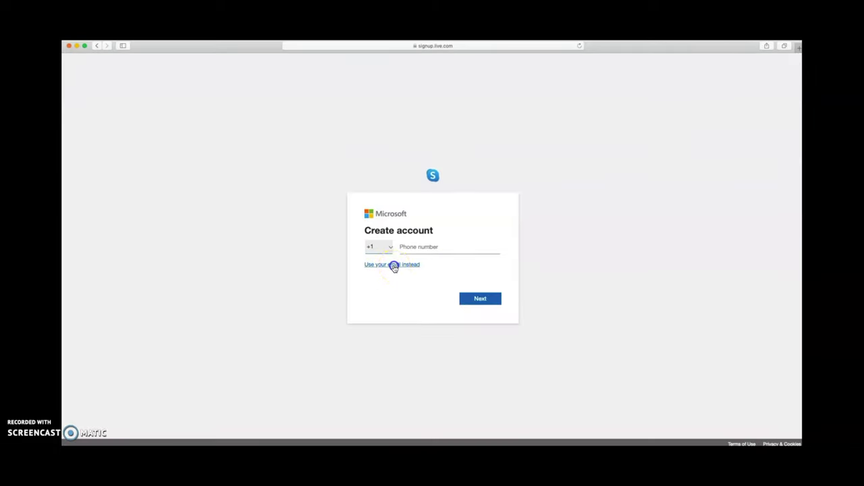
pyautogui.click(411, 249)
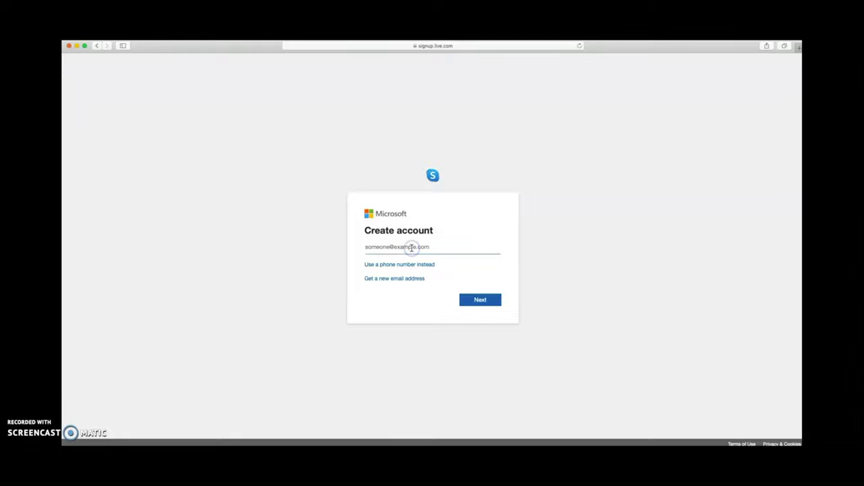
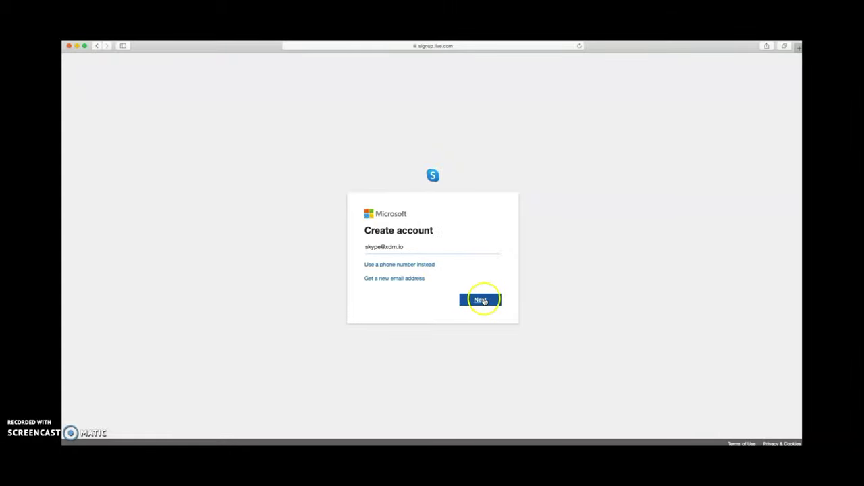
pyautogui.click(483, 300)
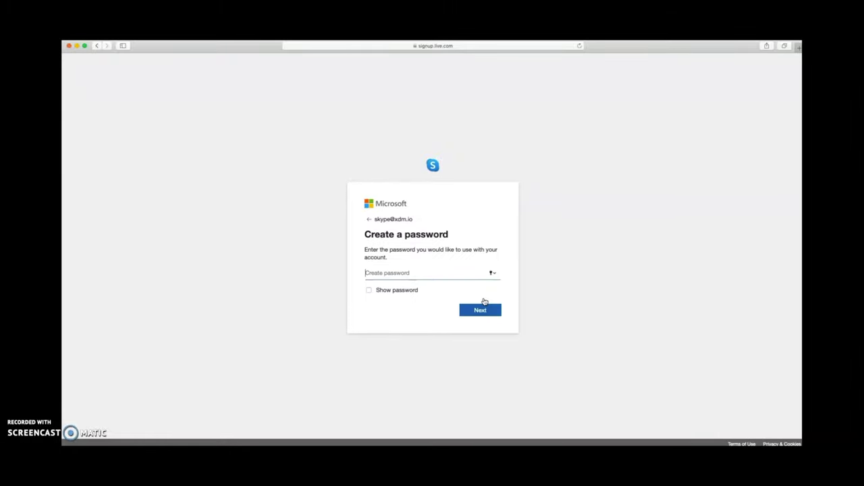
pyautogui.click(437, 276)
pyautogui.write('••••••••••••••')
pyautogui.click(482, 310)
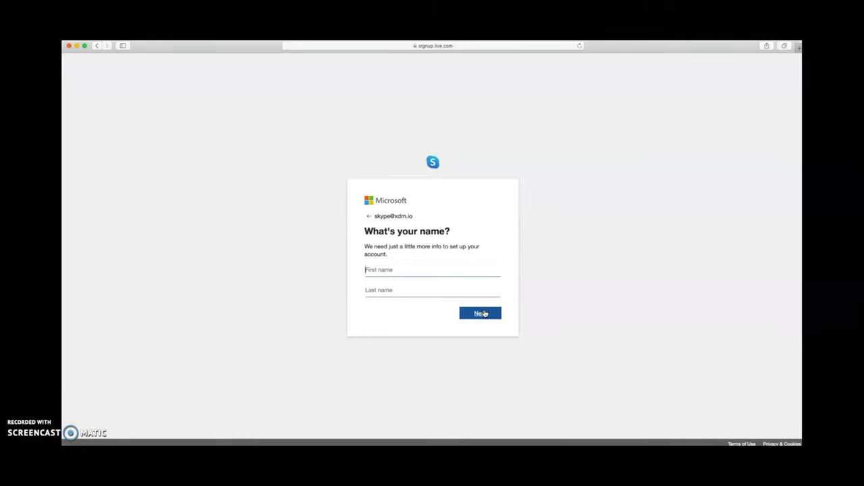
# Enter the account holder's first and last name
pyautogui.write('Skype')
pyautogui.press('Tab')
pyautogui.write('A')
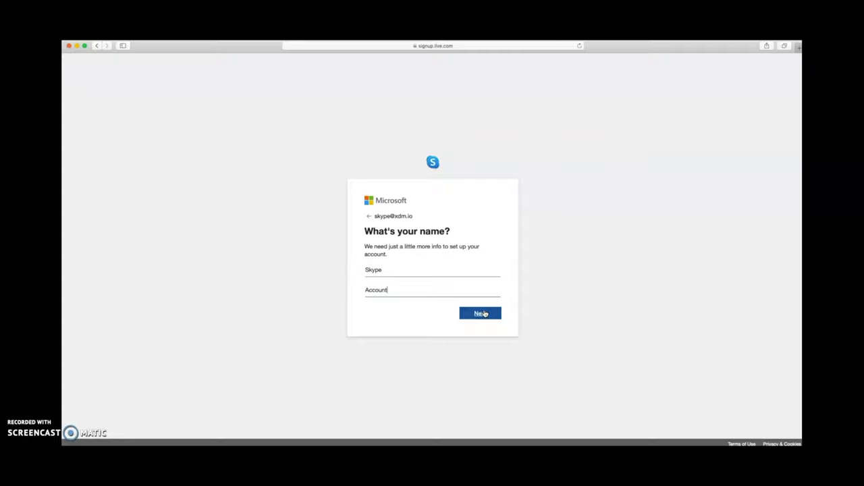
pyautogui.click(483, 313)
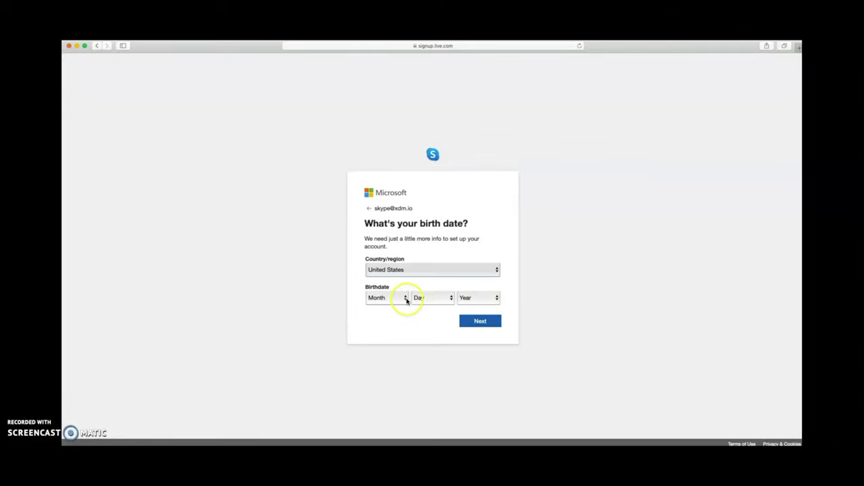
# Set the birth date to January 1, 1970 and submit it
pyautogui.click(405, 299)
pyautogui.click(398, 307)
pyautogui.click(435, 299)
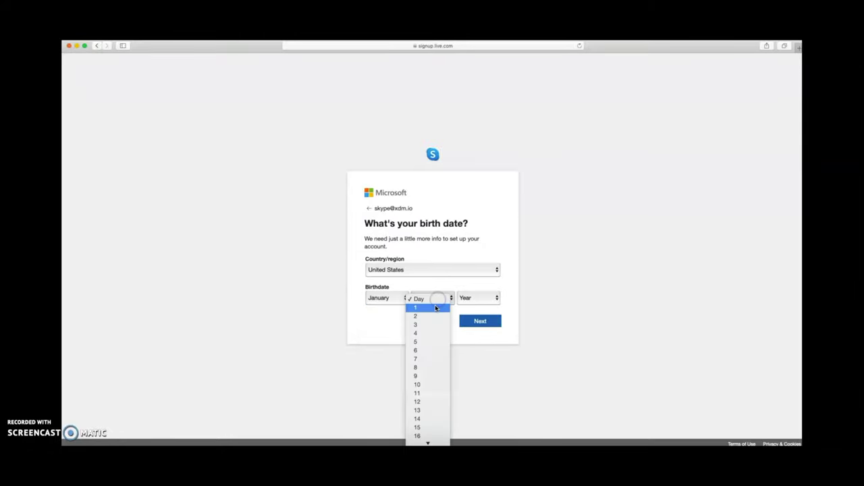
pyautogui.click(432, 307)
pyautogui.click(477, 297)
pyautogui.scroll(-10, 478, 371)
pyautogui.click(477, 409)
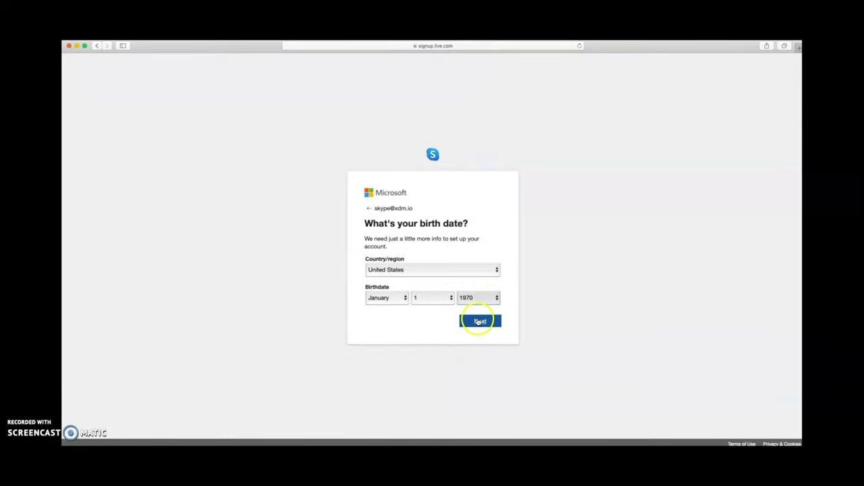
pyautogui.click(477, 320)
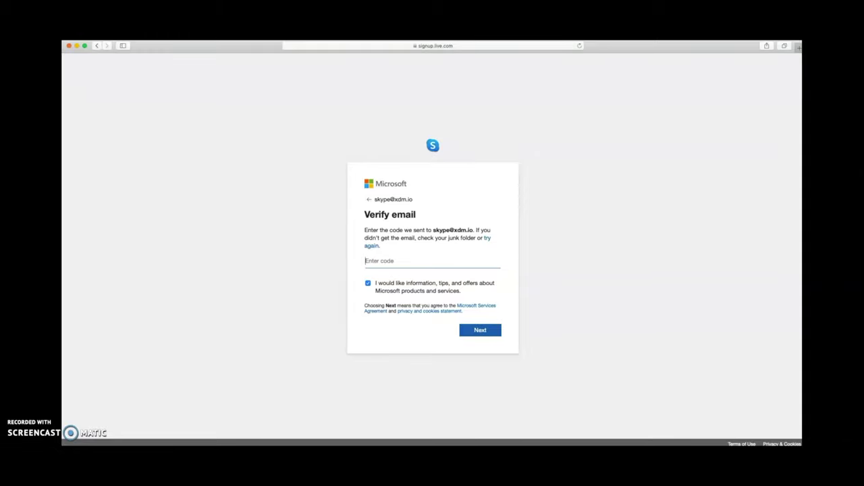
# Open the Microsoft verification email in Gmail and select its security code
pyautogui.press('super+Tab')
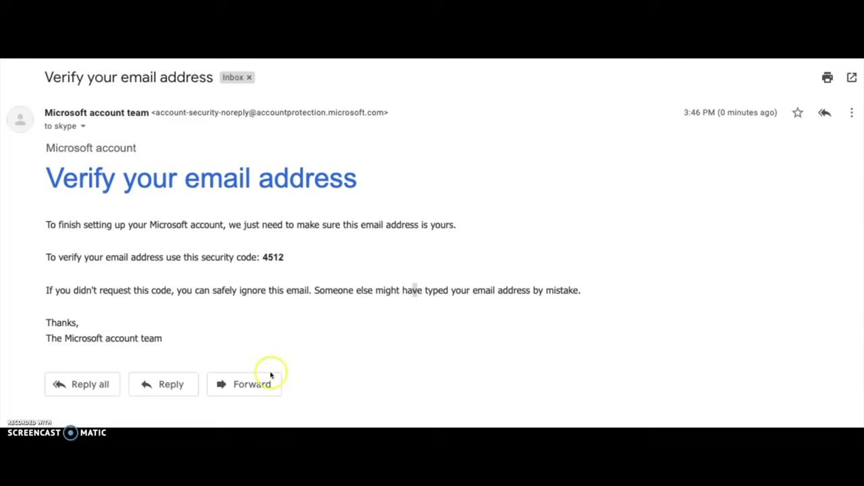
pyautogui.doubleClick(272, 257)
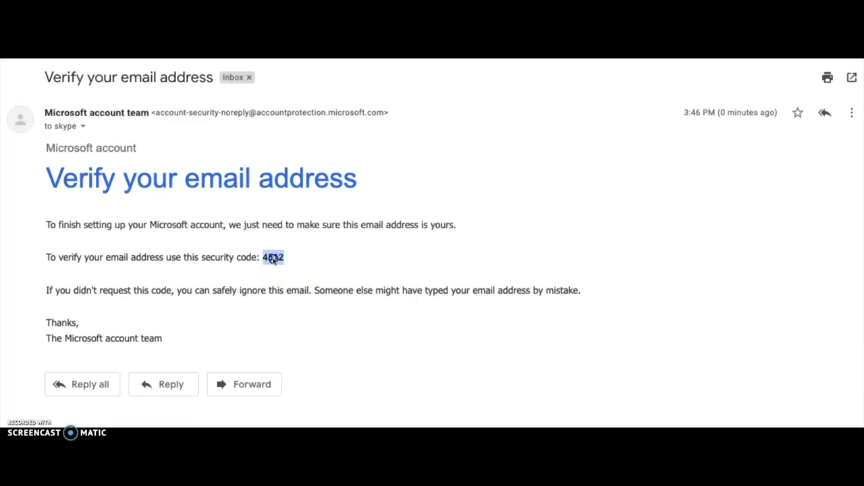
pyautogui.click(271, 257)
# Enter the verification code, opt out of Microsoft offers, pass the captcha, and decline Safari's password saving
pyautogui.click(384, 266)
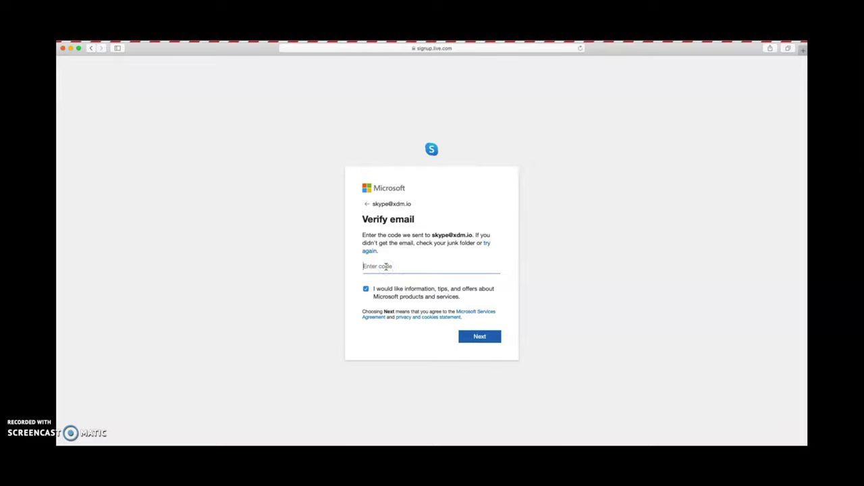
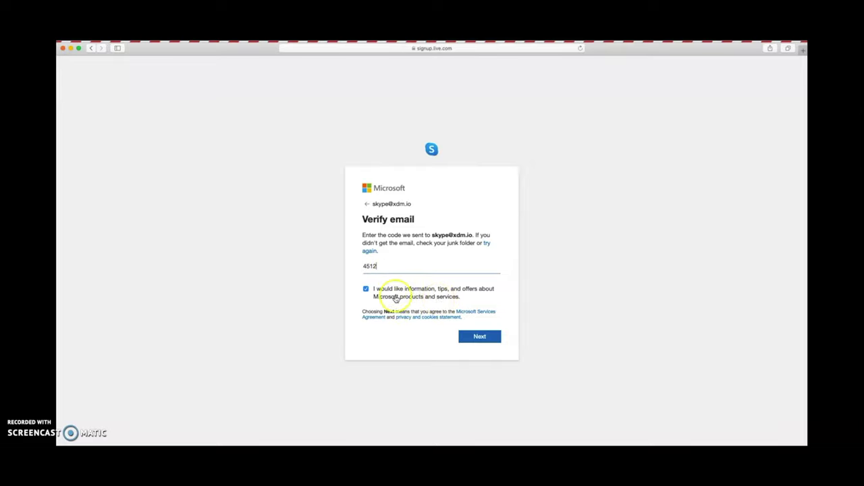
pyautogui.click(365, 289)
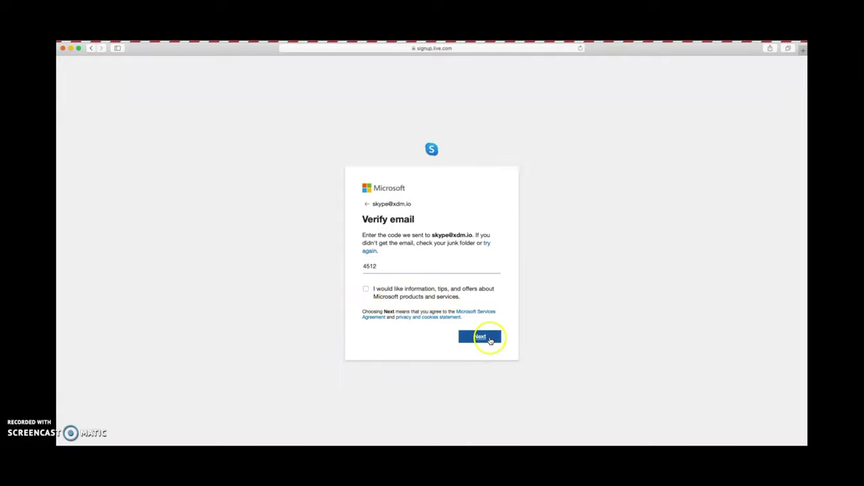
pyautogui.click(478, 337)
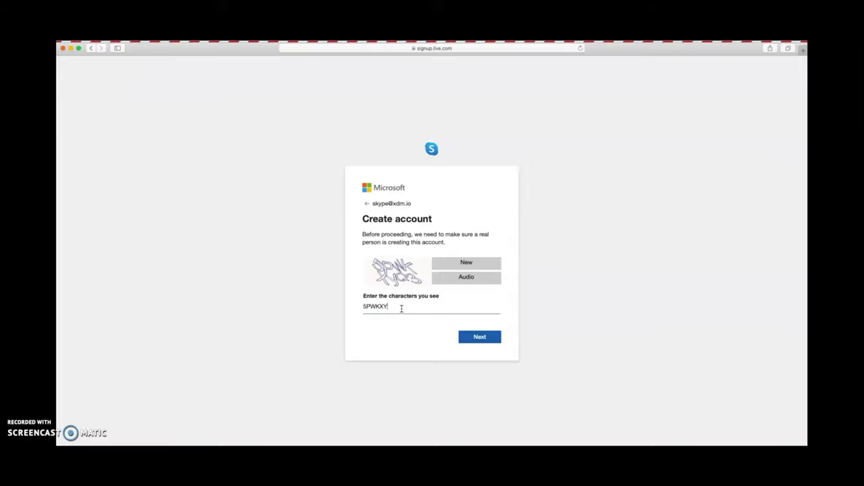
pyautogui.click(485, 344)
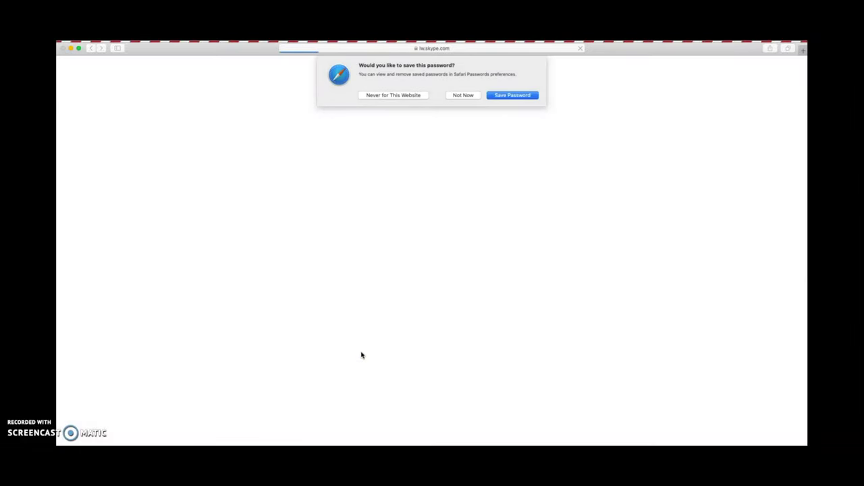
pyautogui.click(463, 95)
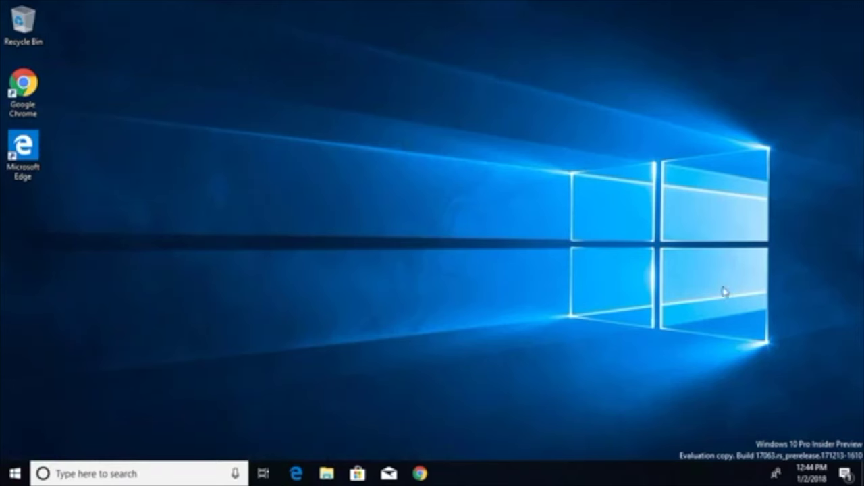
# Search the Microsoft Store for skype, get the free Skype app, and launch it
pyautogui.click(357, 473)
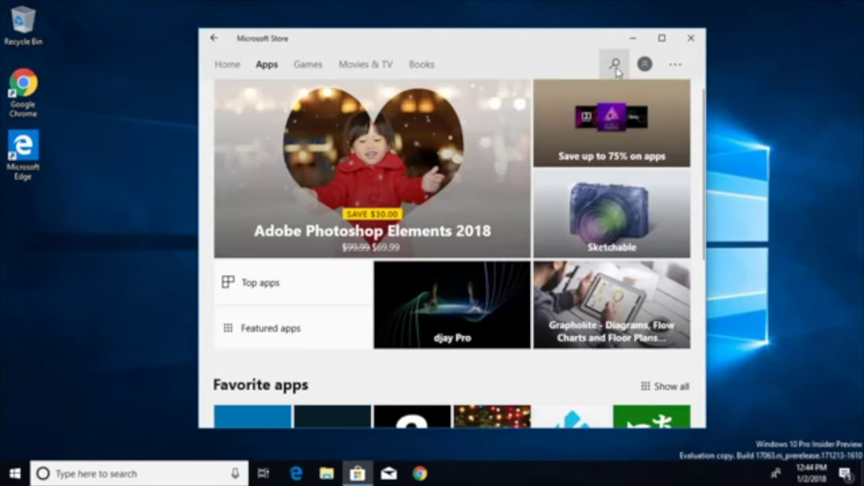
pyautogui.click(613, 62)
pyautogui.write('s')
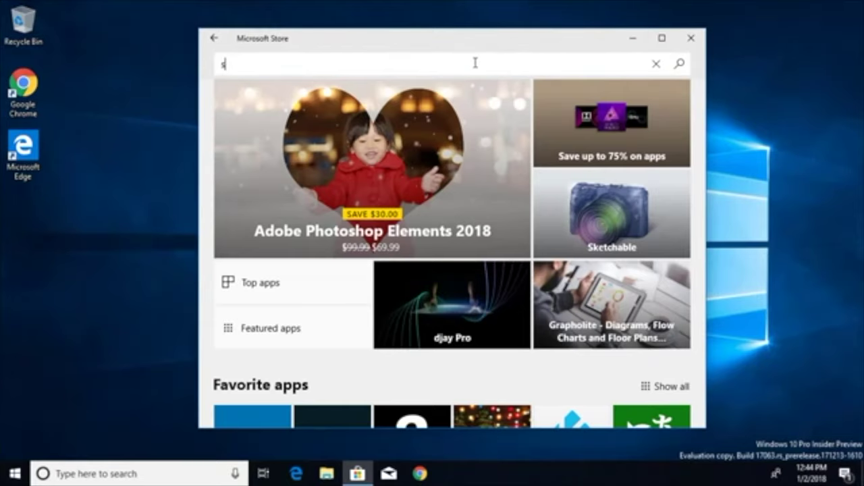
pyautogui.write('kype')
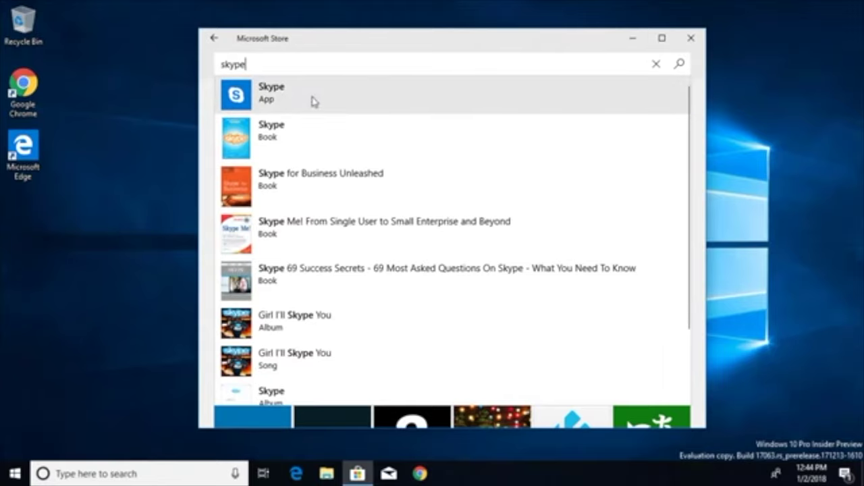
pyautogui.click(283, 101)
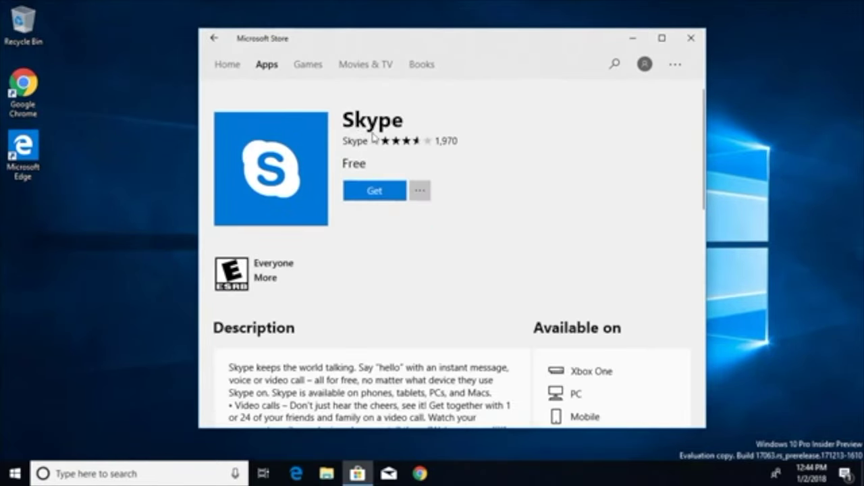
pyautogui.click(356, 197)
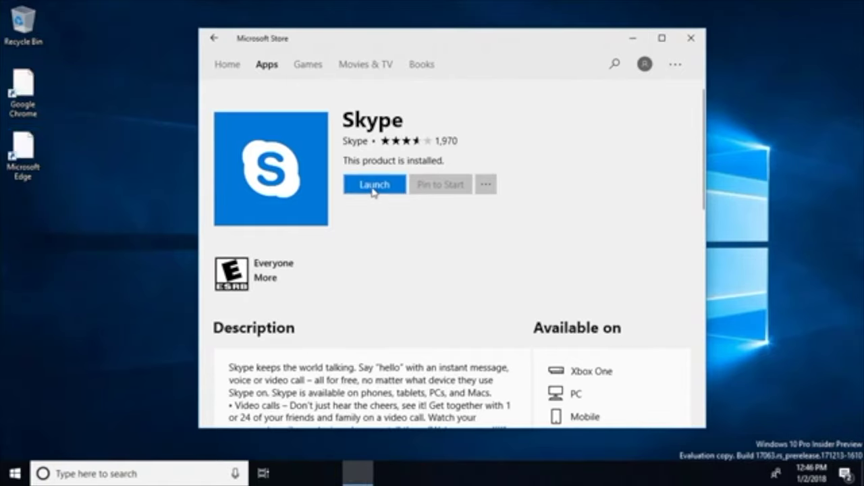
pyautogui.click(372, 189)
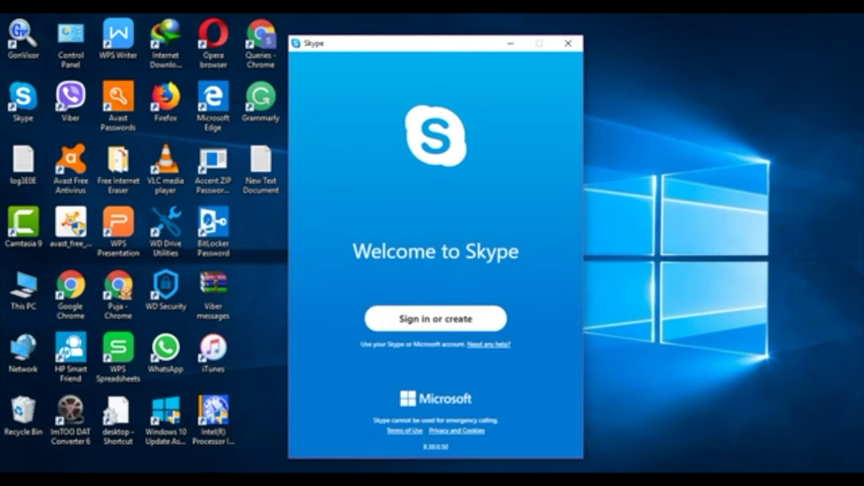
# Sign in to Skype with the new account's e-mail and password, retyping the mistyped password
pyautogui.click(438, 320)
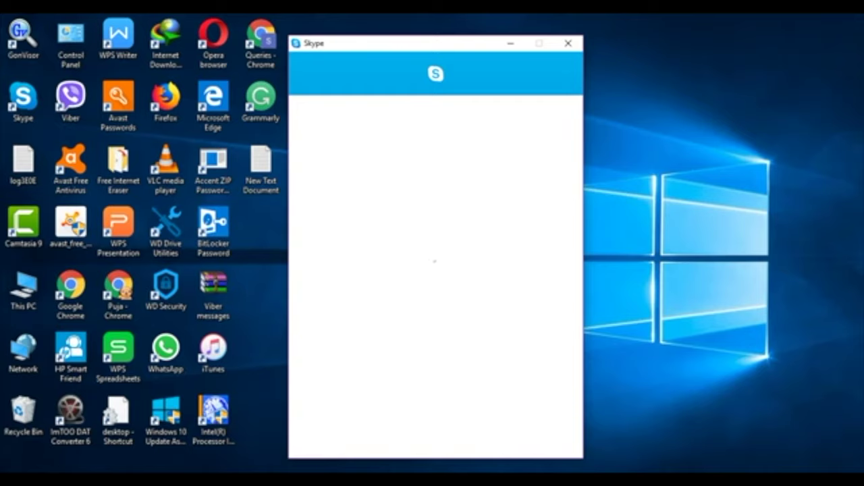
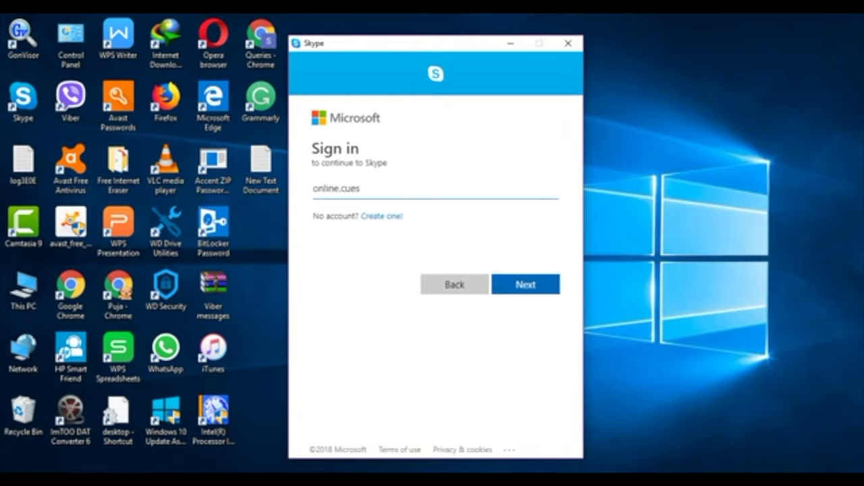
pyautogui.press('Return')
pyautogui.write('****')
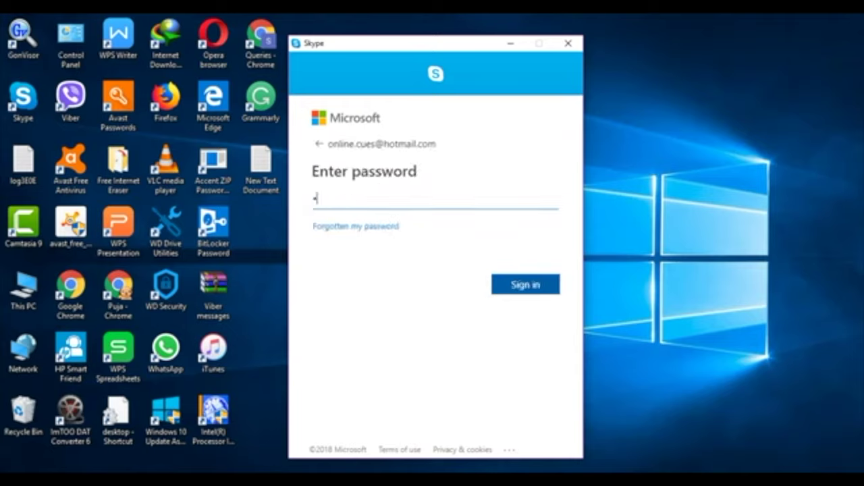
pyautogui.write('*****')
pyautogui.press('BackSpace')
pyautogui.press('BackSpace')
pyautogui.press('BackSpace')
pyautogui.press('BackSpace')
pyautogui.press('BackSpace')
pyautogui.press('BackSpace')
pyautogui.press('BackSpace')
pyautogui.press('BackSpace')
pyautogui.press('BackSpace')
pyautogui.write('*********')
pyautogui.press('Return')
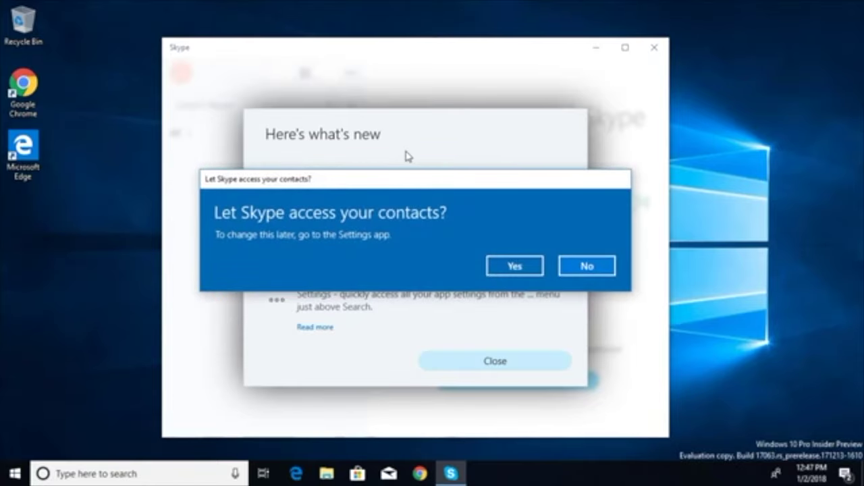
# Allow Skype access to contacts and the microphone
pyautogui.click(517, 268)
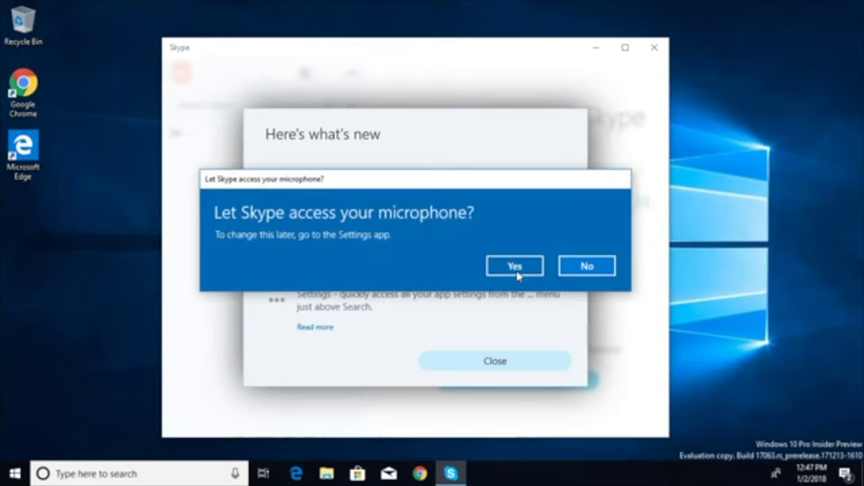
pyautogui.click(518, 270)
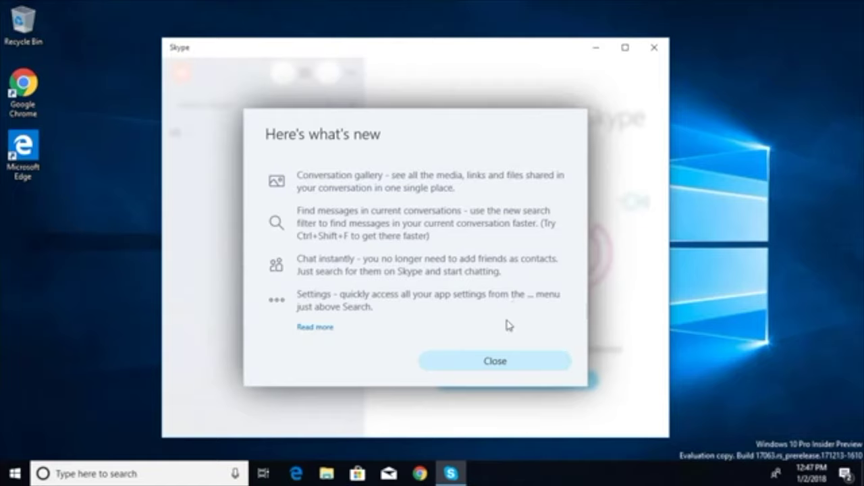
# Close the what's-new notes and start a New Chat from the + Chat menu
pyautogui.click(497, 361)
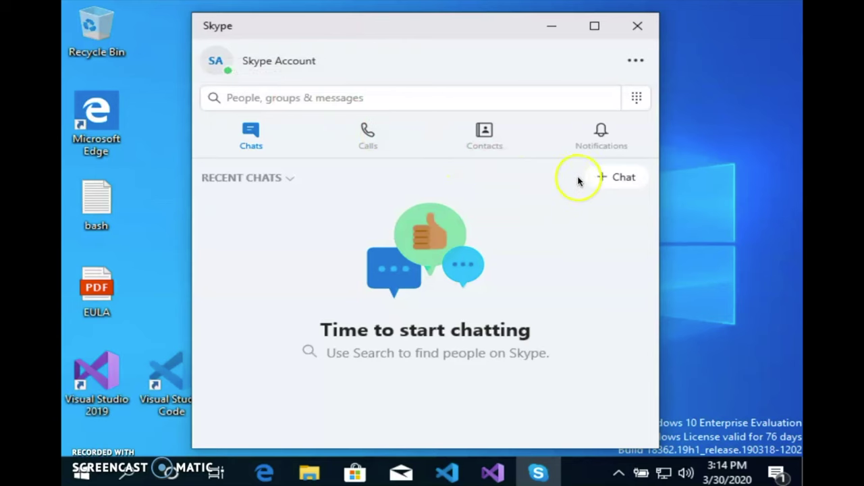
pyautogui.click(601, 179)
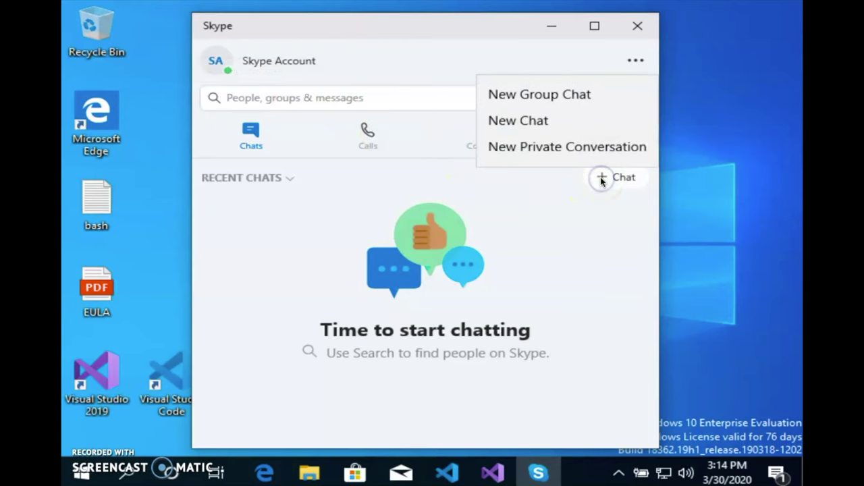
pyautogui.click(537, 122)
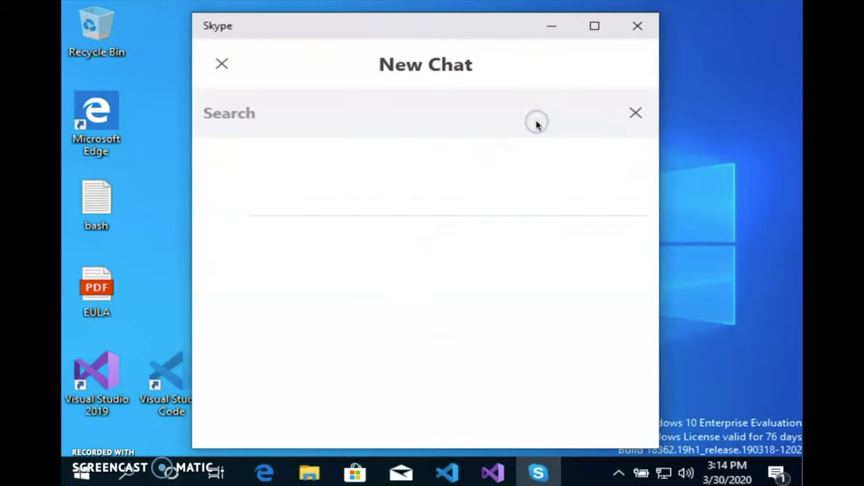
# Search people by user, then skype, then a contact's first name
pyautogui.click(344, 119)
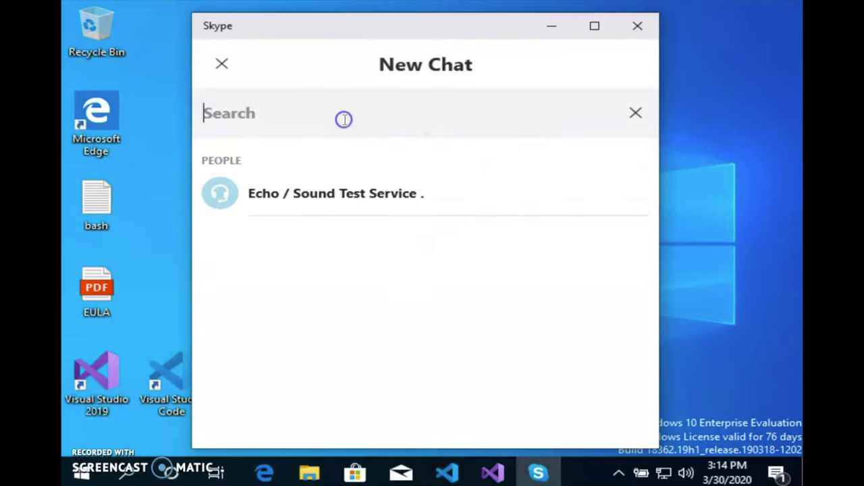
pyautogui.write('user')
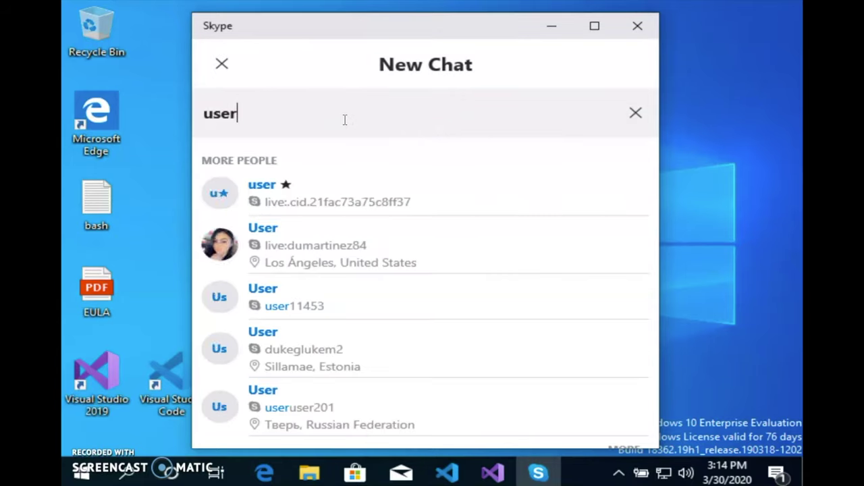
pyautogui.press('BackSpace')
pyautogui.press('BackSpace')
pyautogui.press('BackSpace')
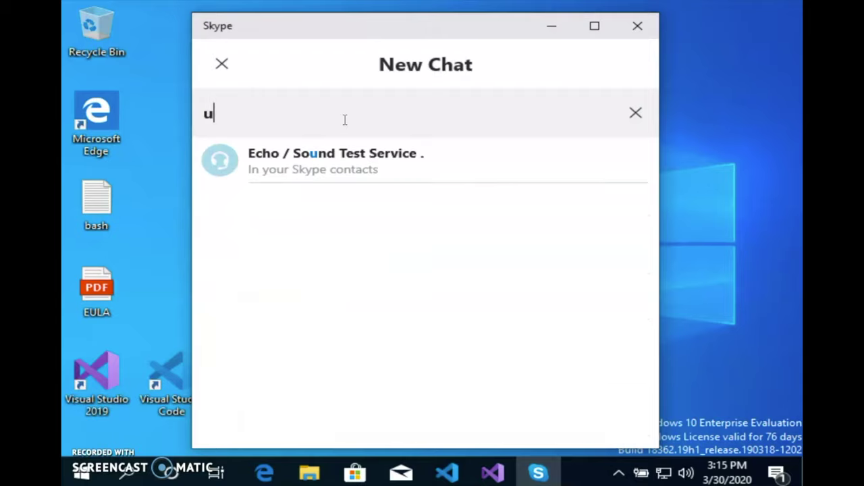
pyautogui.write('skype')
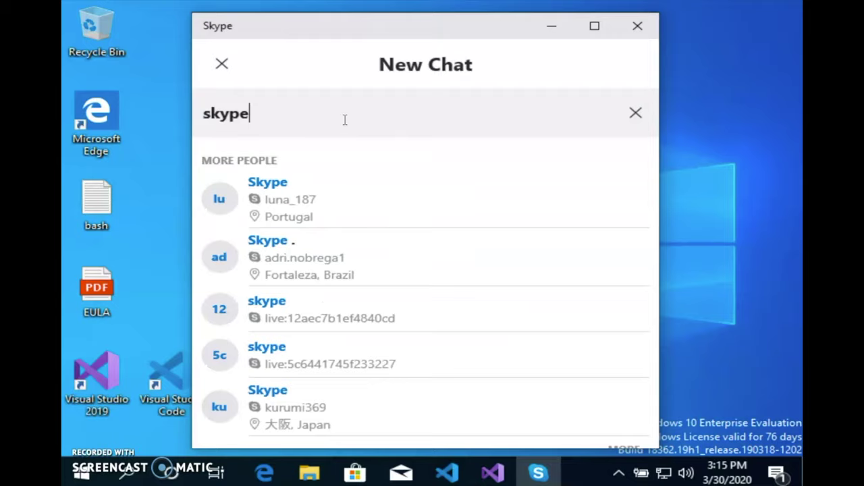
pyautogui.press('BackSpace')
pyautogui.press('BackSpace')
pyautogui.press('BackSpace')
pyautogui.press('BackSpace')
pyautogui.press('BackSpace')
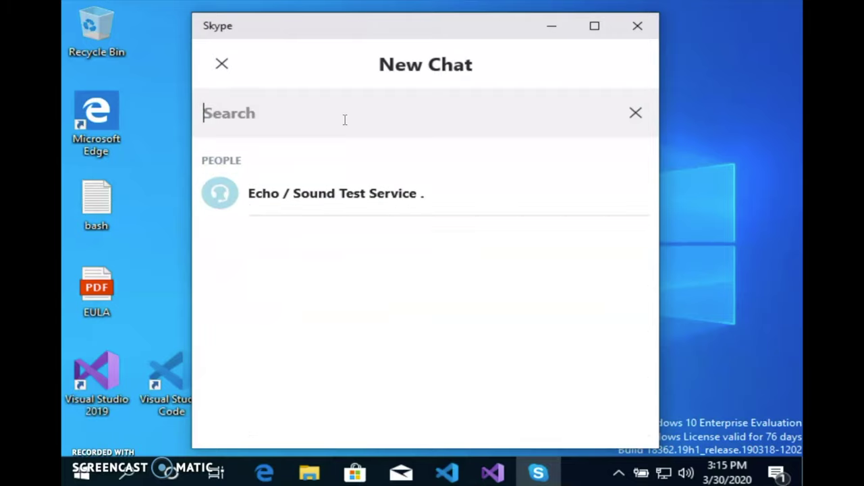
pyautogui.write('da')
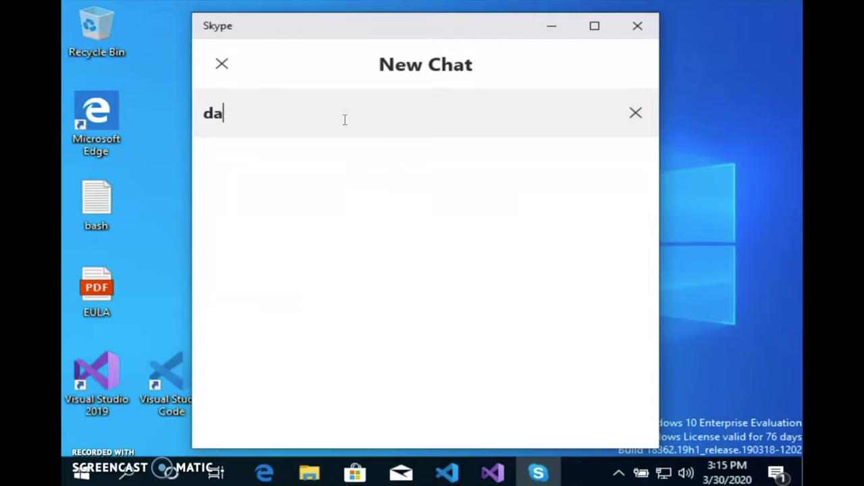
pyautogui.write('niel')
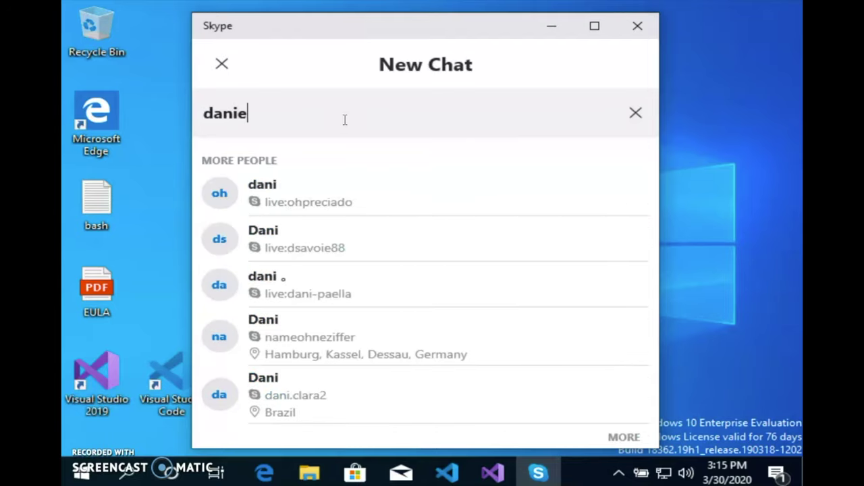